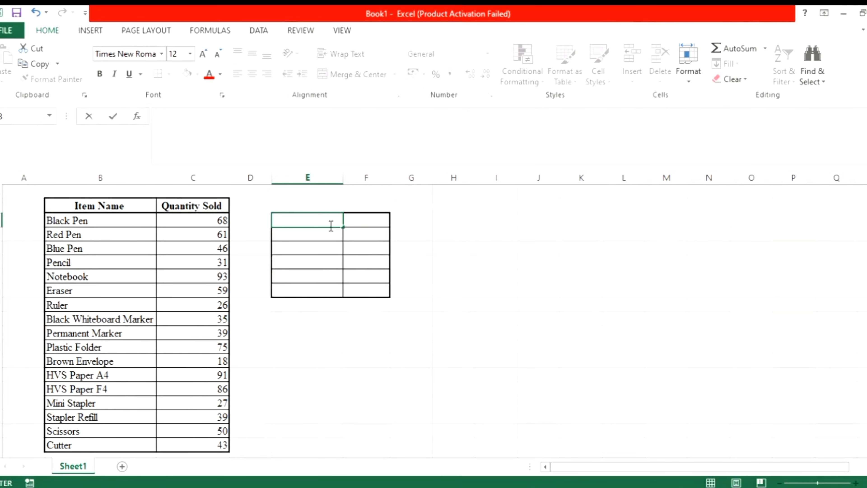
# Label cell E3 as amount of data and enter =COUNT(C3:C19) in F3 to count the quantities.
pyautogui.write('amount o')
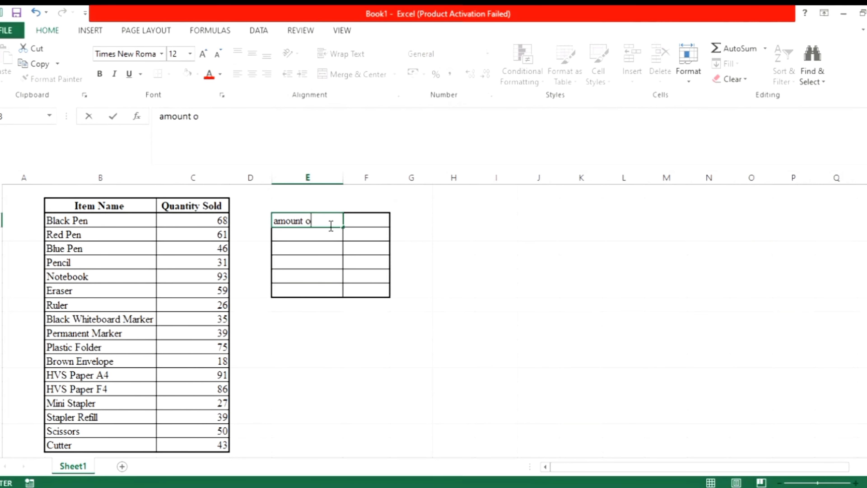
pyautogui.write('f data')
pyautogui.click(364, 221)
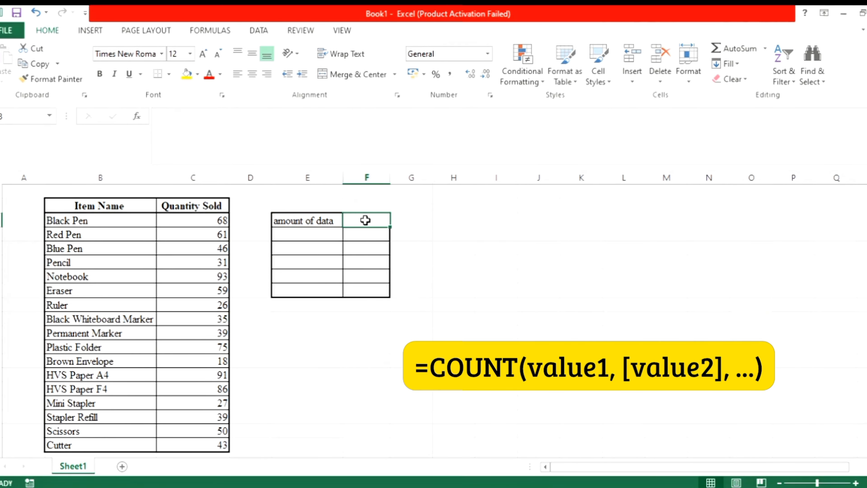
pyautogui.write('=cou')
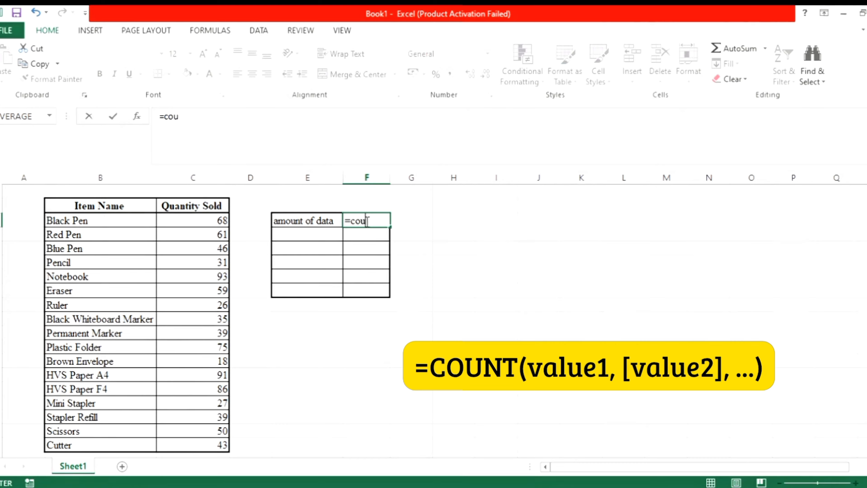
pyautogui.write('nt(')
pyautogui.click(201, 220)
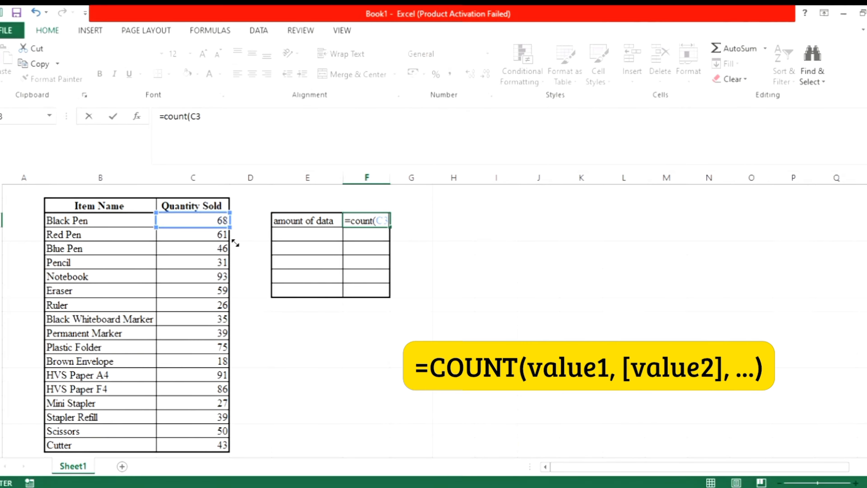
pyautogui.moveTo(235, 243); pyautogui.dragTo(243, 350)
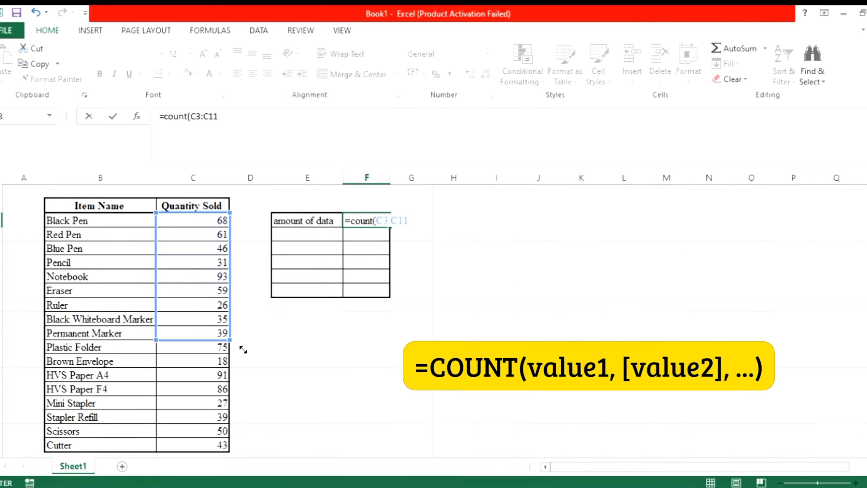
pyautogui.moveTo(243, 350); pyautogui.dragTo(239, 457)
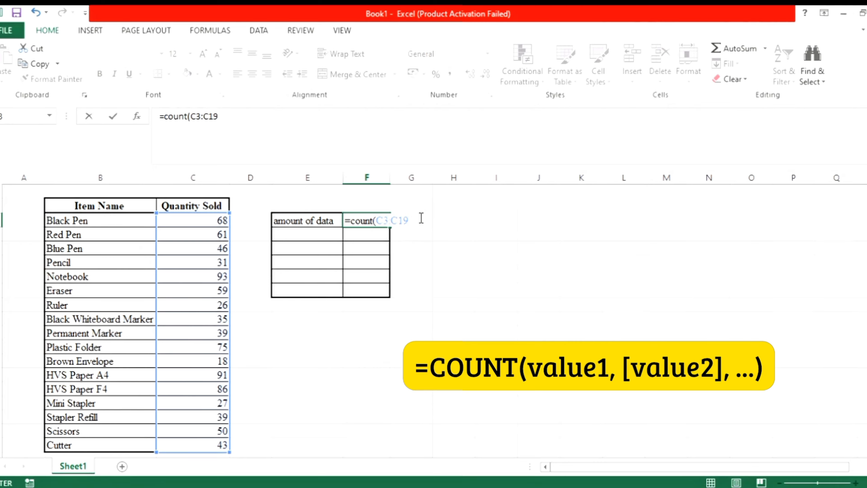
pyautogui.write(')')
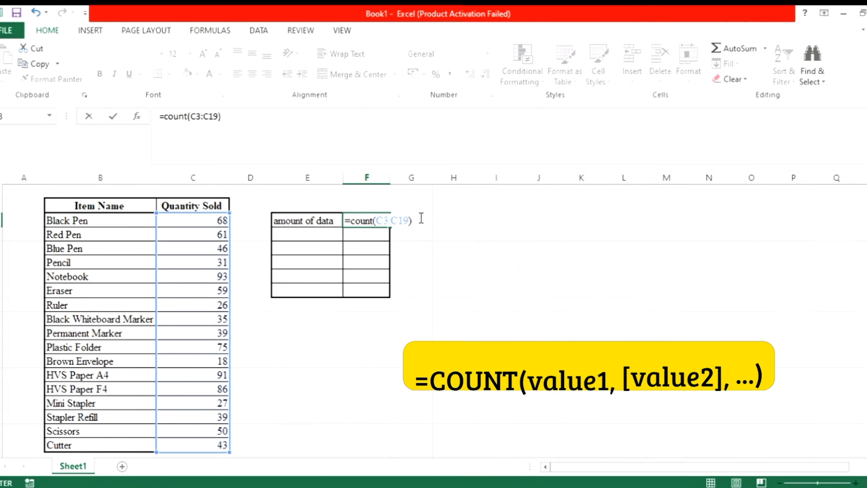
pyautogui.press('Return')
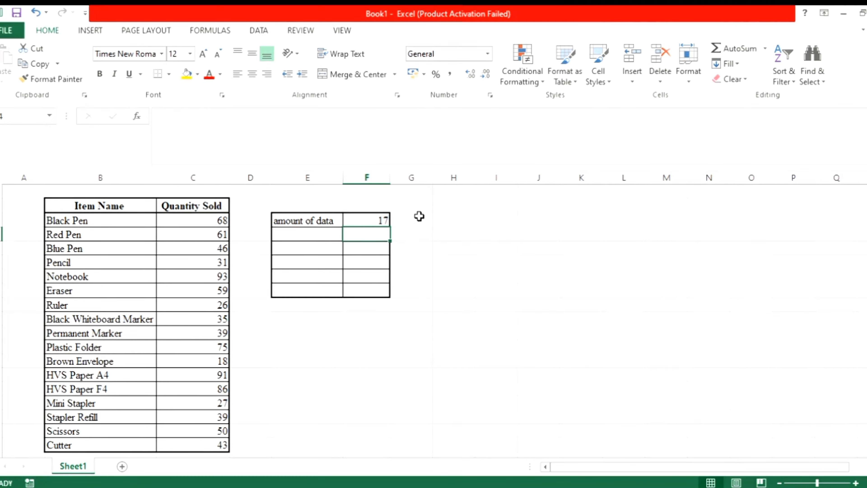
# Label cell E4 as mode and enter =MODE(C3:C19) in F4, then check the repeated quantity values.
pyautogui.click(305, 239)
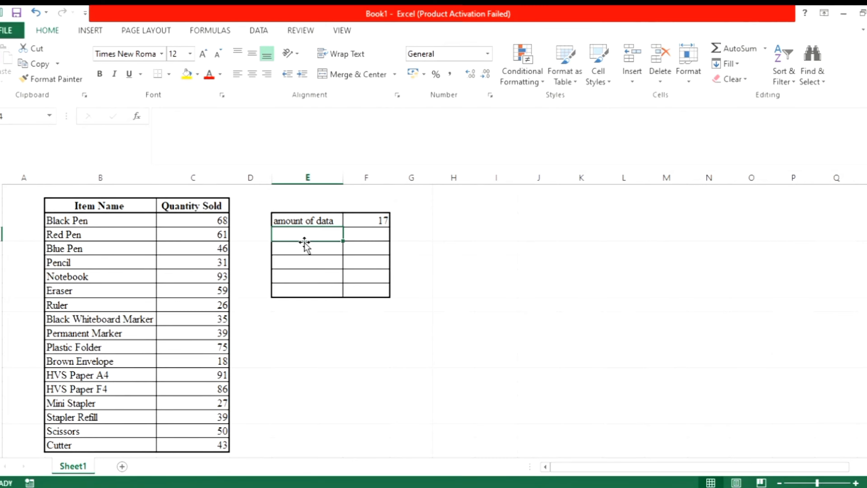
pyautogui.write('mode')
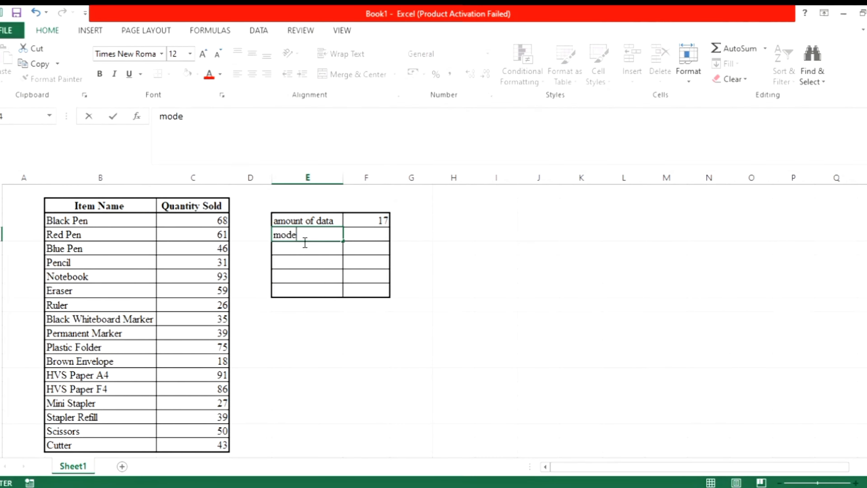
pyautogui.click(359, 239)
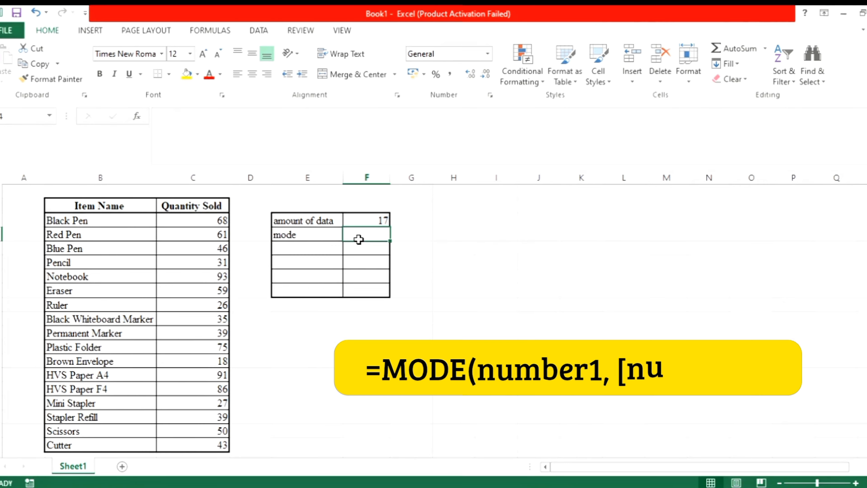
pyautogui.write('=')
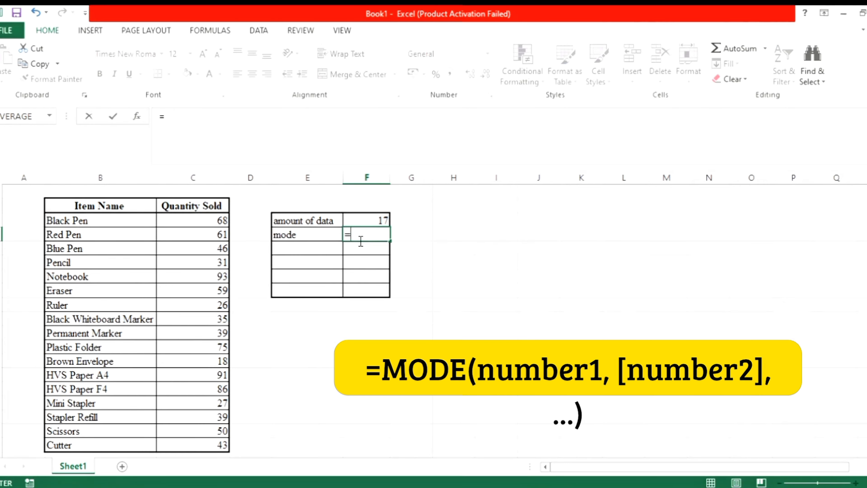
pyautogui.write('mode(')
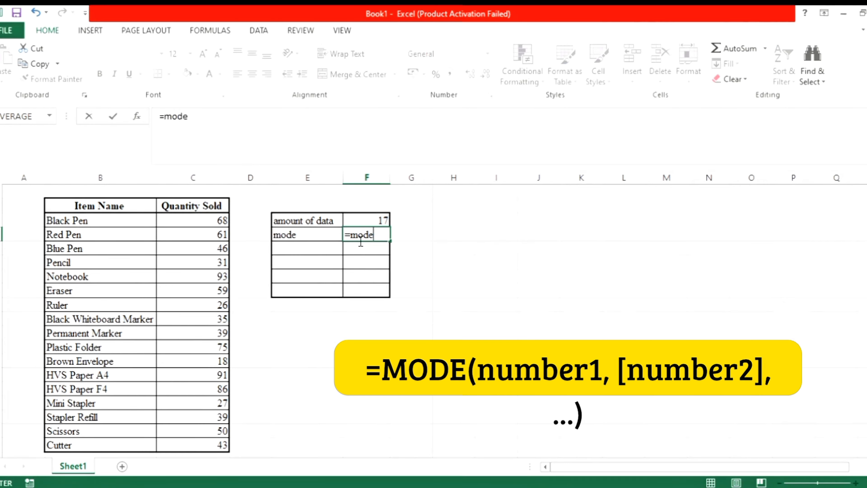
pyautogui.click(210, 223)
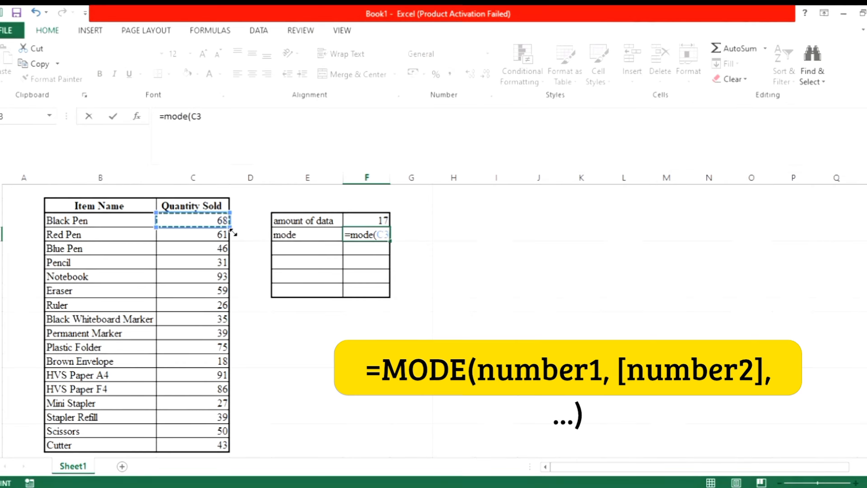
pyautogui.moveTo(230, 228); pyautogui.dragTo(236, 461)
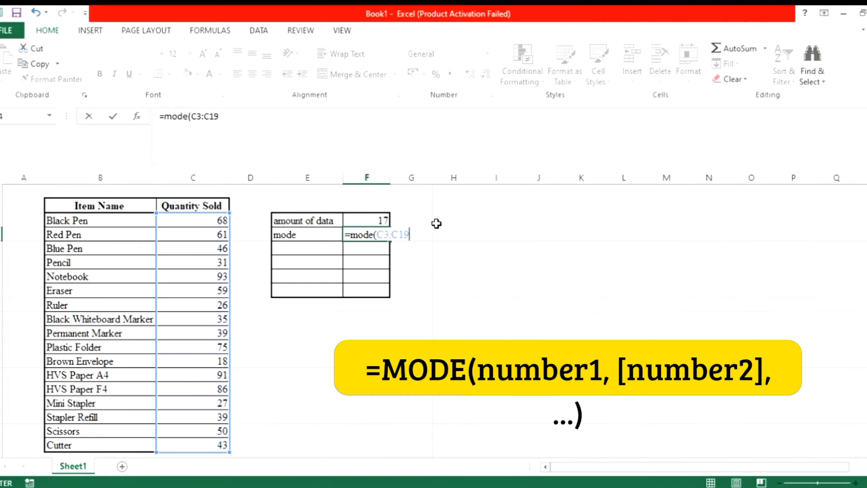
pyautogui.write(')')
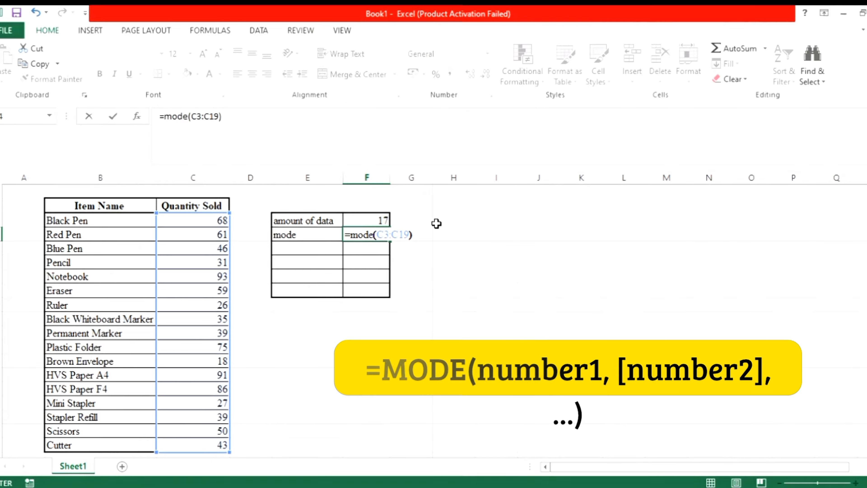
pyautogui.press('Return')
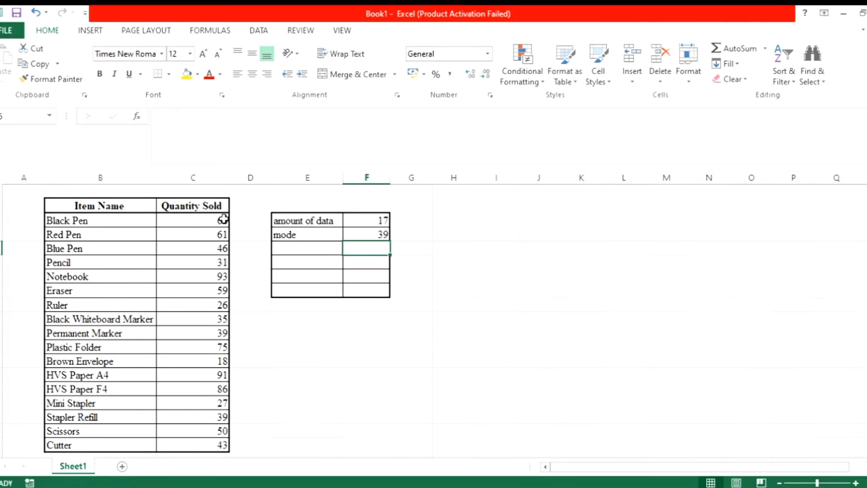
pyautogui.click(224, 334)
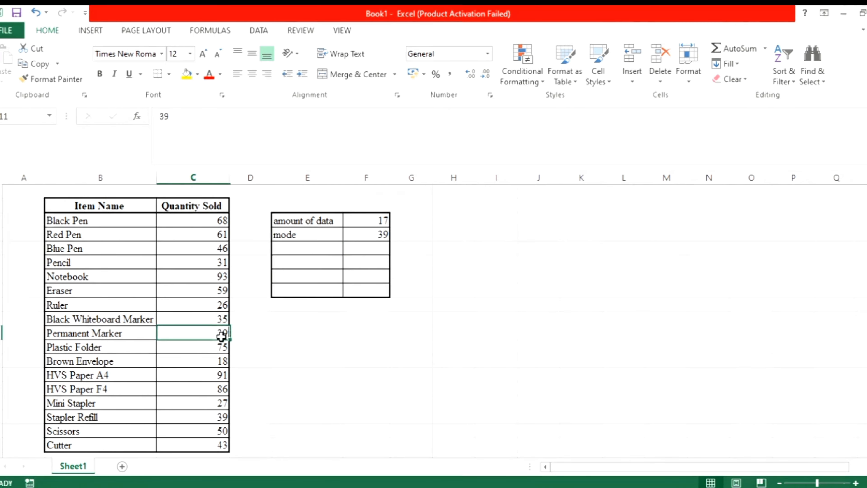
pyautogui.click(225, 416)
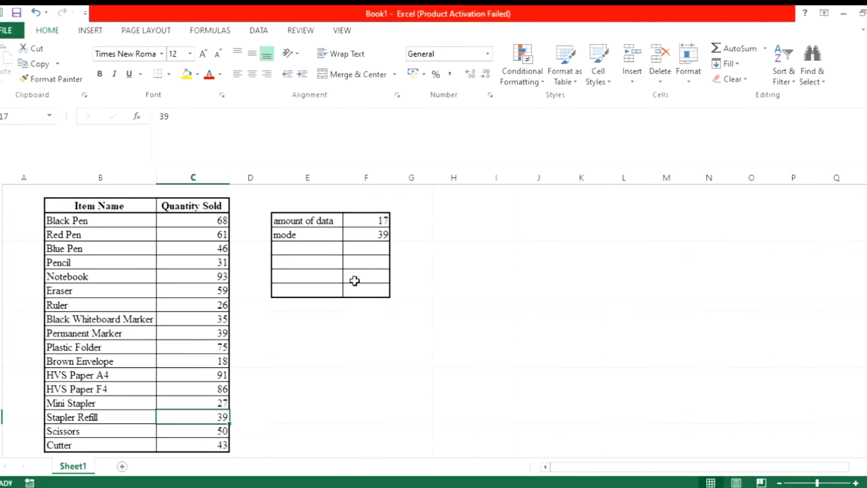
# Label cell E5 as median and enter =MEDIAN(C3:C19) in F5.
pyautogui.click(316, 250)
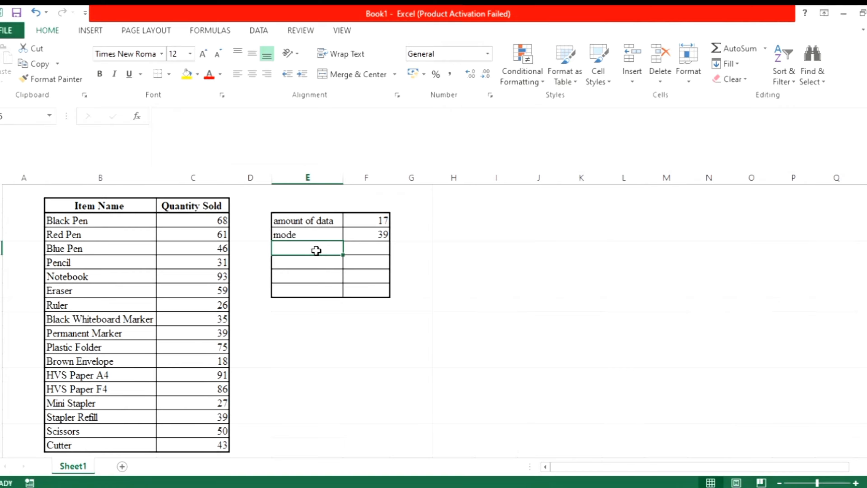
pyautogui.write('median')
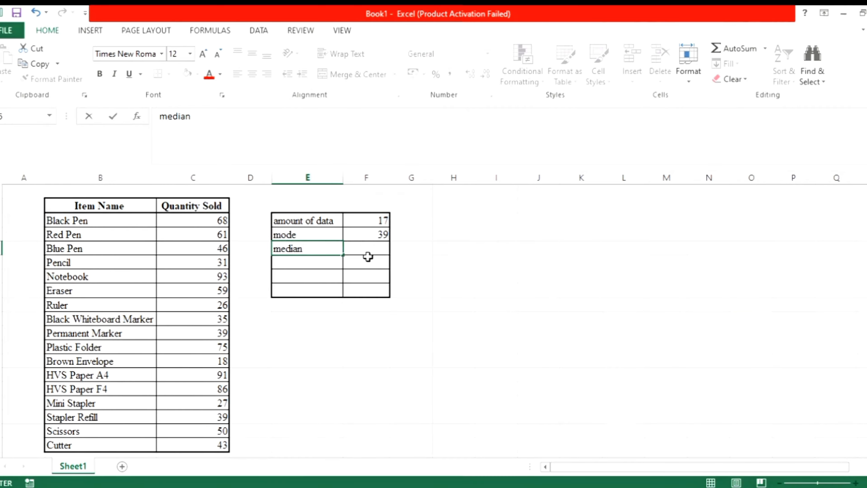
pyautogui.click(373, 251)
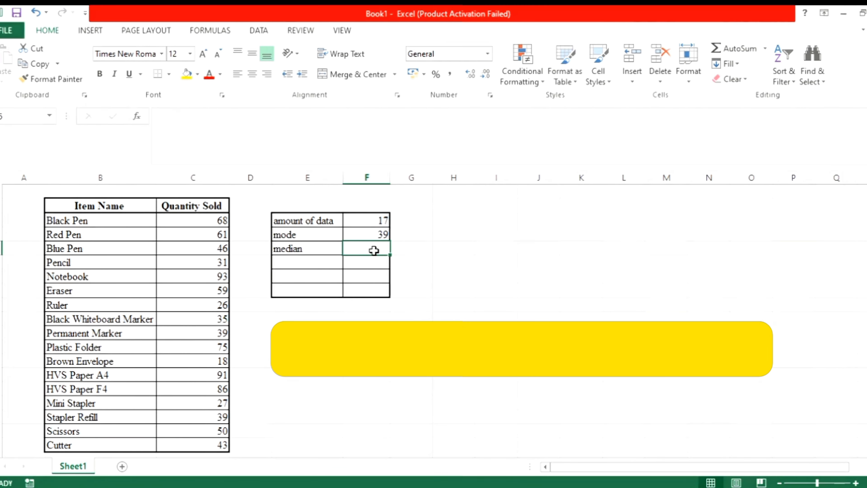
pyautogui.write('=median')
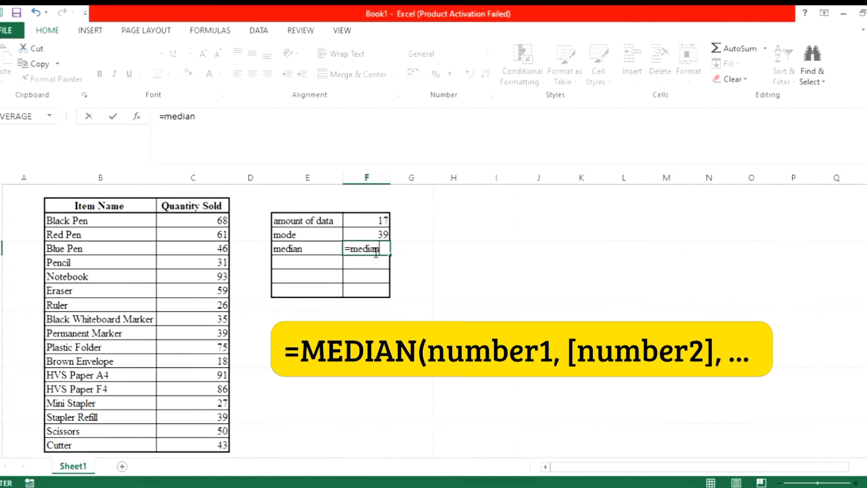
pyautogui.write('(')
pyautogui.click(221, 219)
pyautogui.moveTo(234, 233); pyautogui.dragTo(232, 446)
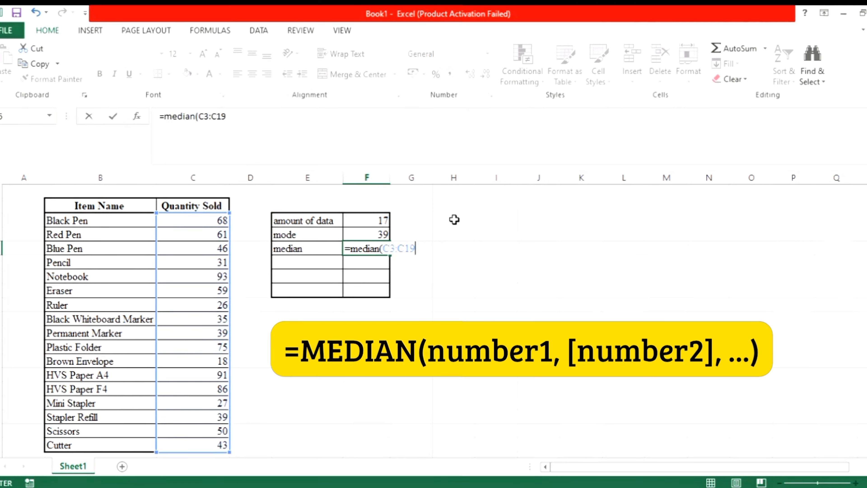
pyautogui.write(')')
pyautogui.press('Return')
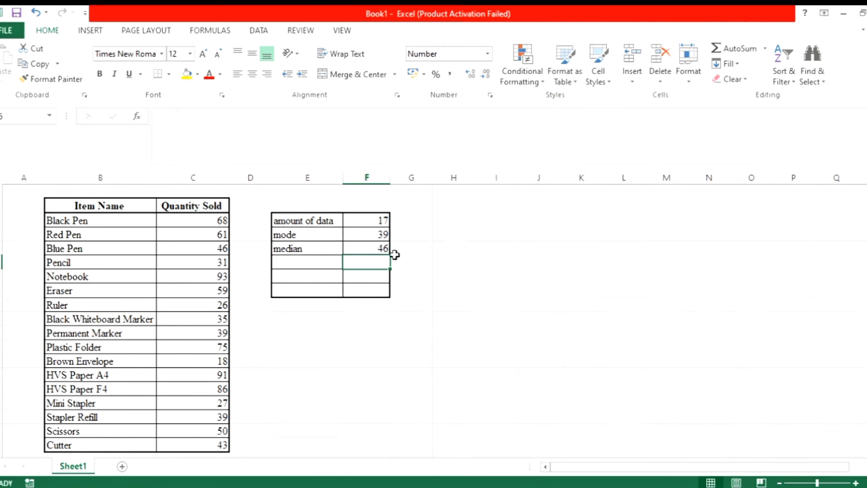
pyautogui.click(385, 253)
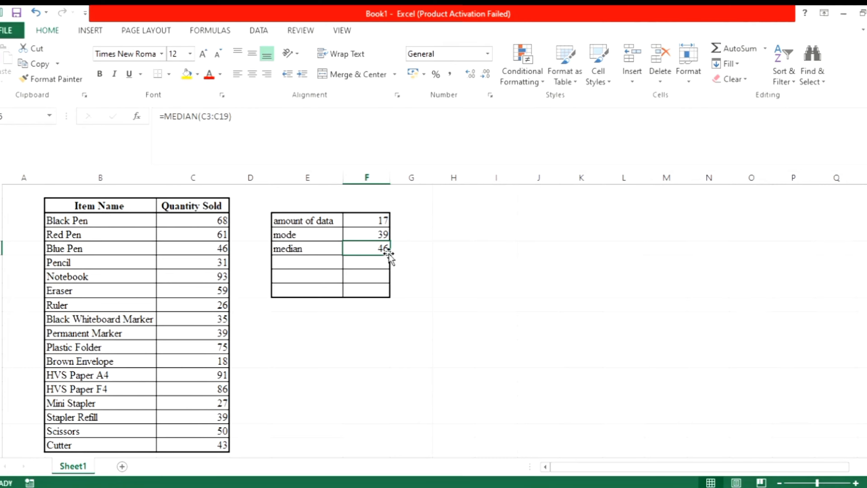
# Label cell E6 as average and enter =AVERAGE(C3:C19) in F6.
pyautogui.click(301, 262)
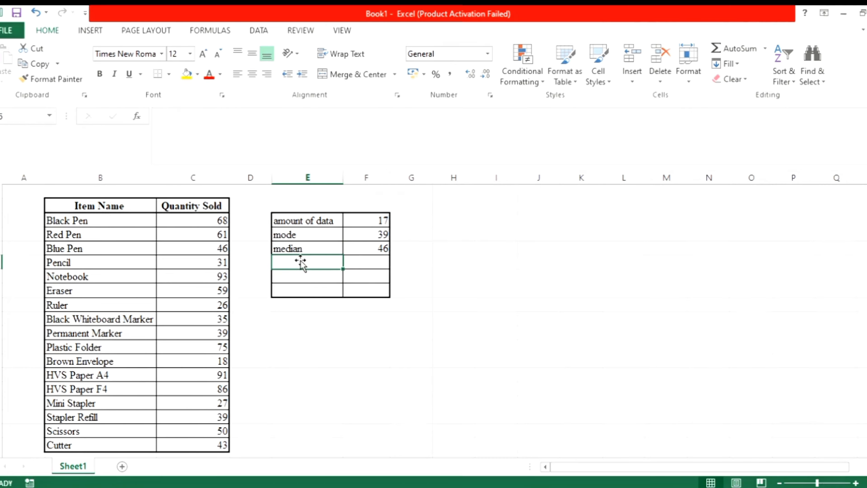
pyautogui.write('a')
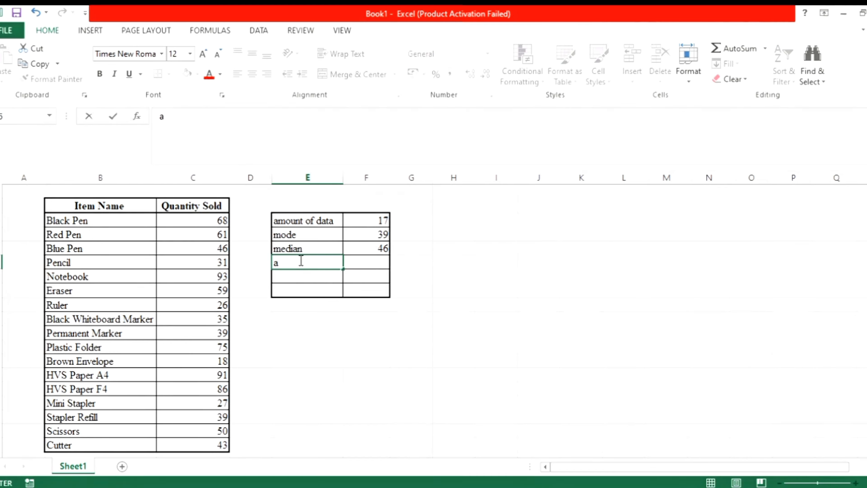
pyautogui.write('verage')
pyautogui.click(366, 265)
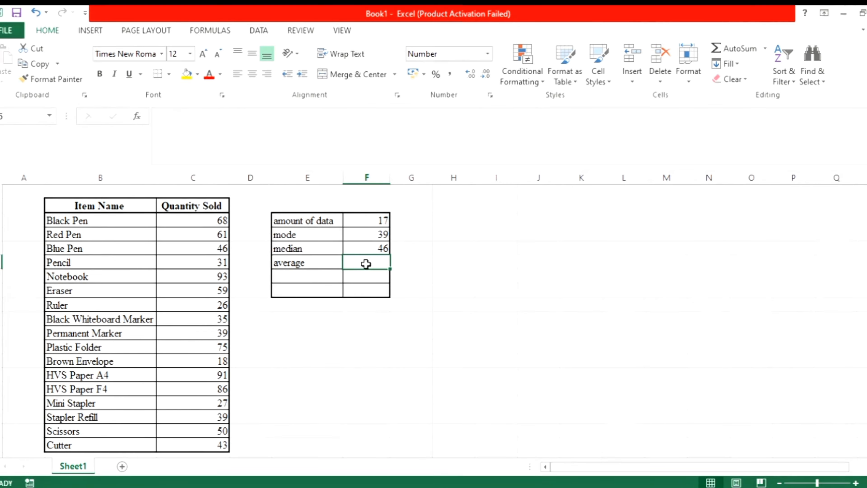
pyautogui.write('=a')
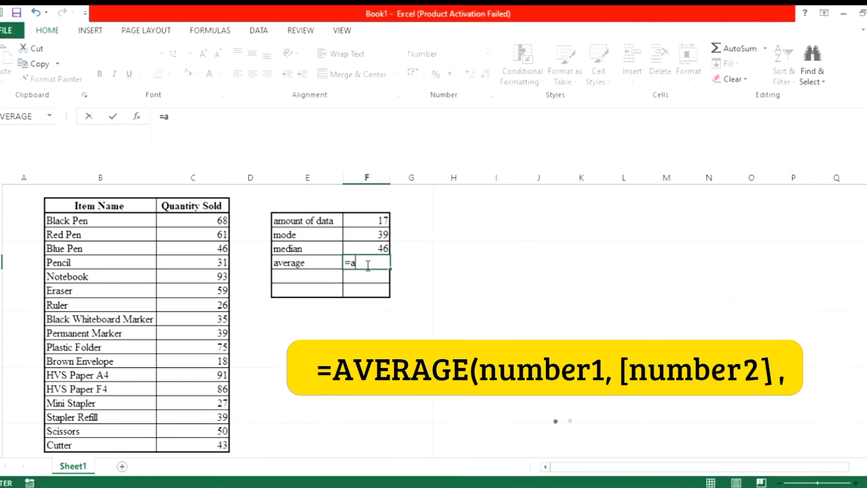
pyautogui.write('verage')
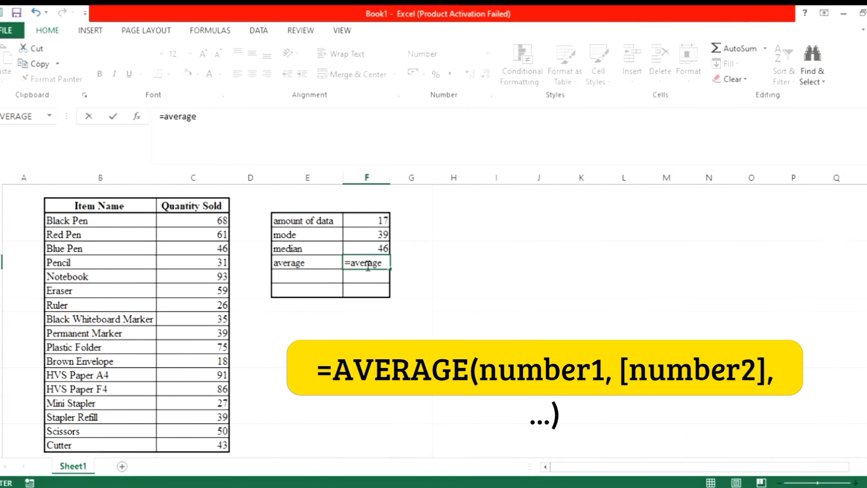
pyautogui.write('(')
pyautogui.click(203, 222)
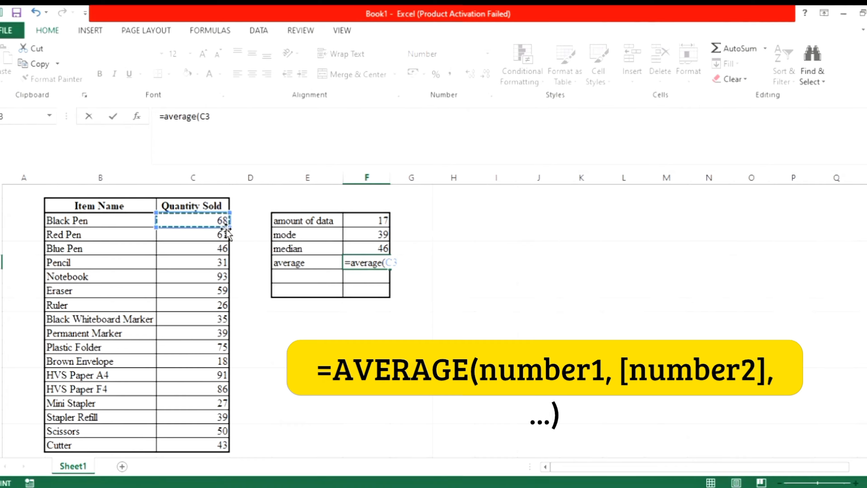
pyautogui.moveTo(229, 235); pyautogui.dragTo(237, 456)
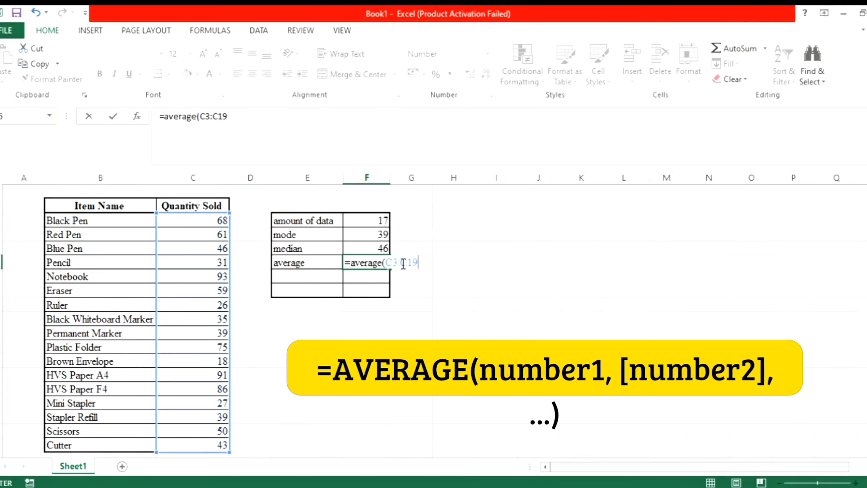
pyautogui.press('Return')
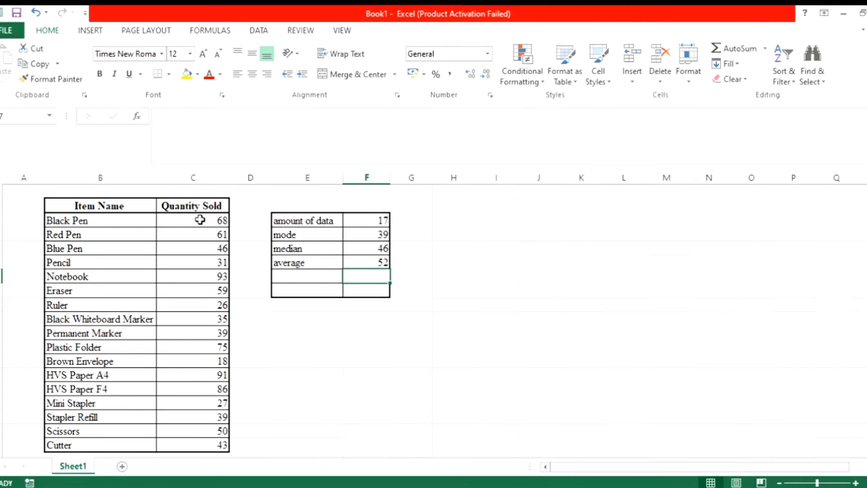
pyautogui.click(367, 260)
pyautogui.click(313, 278)
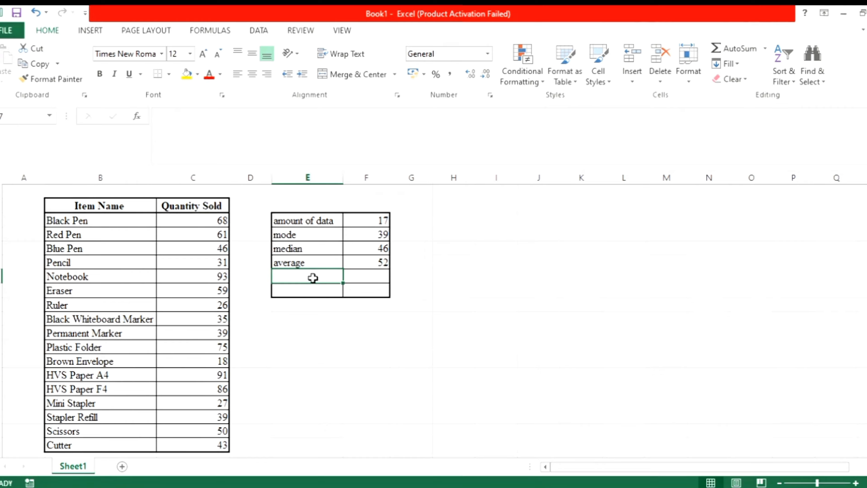
# Label cell E7 as maximum, enter =MAX(C3:C19) in F7, and compare it with the highest quantity in column C.
pyautogui.write('m')
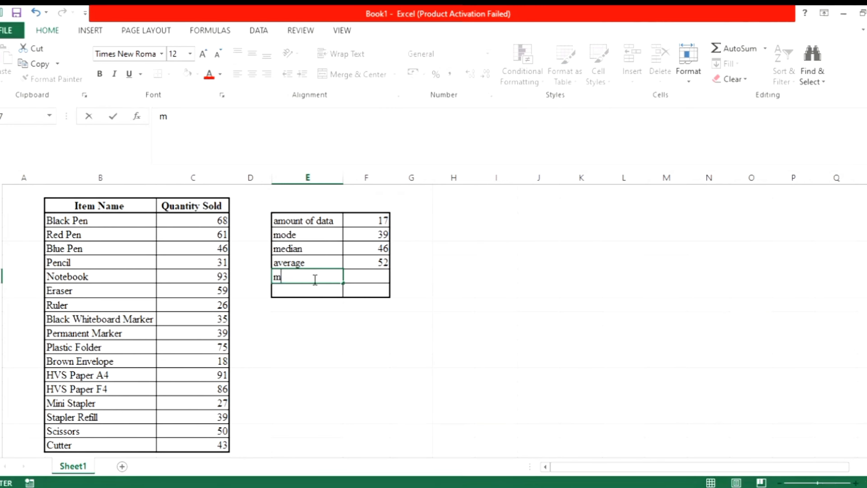
pyautogui.write('aximum')
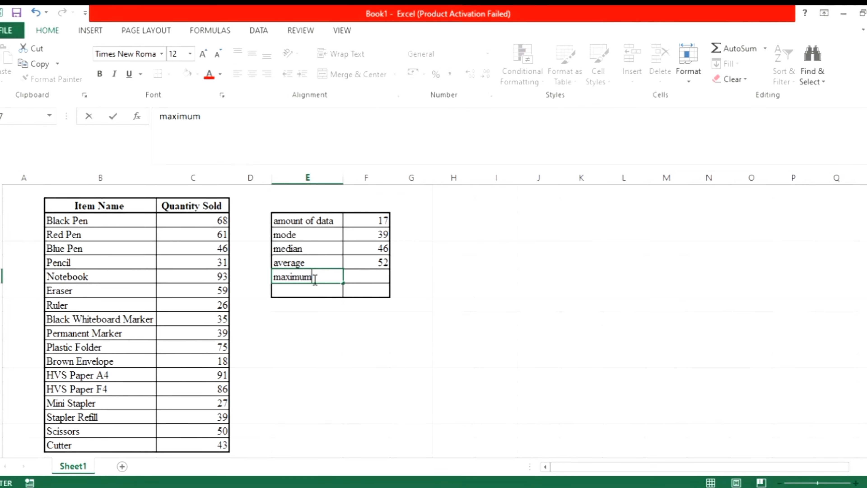
pyautogui.click(352, 280)
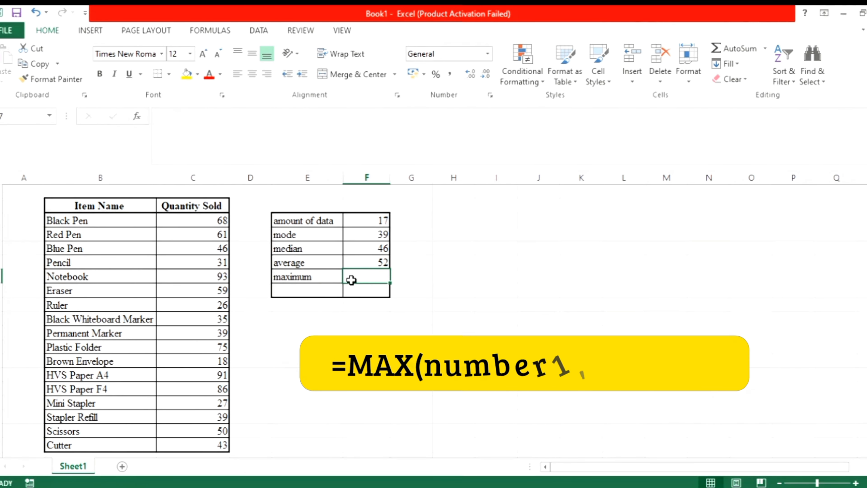
pyautogui.write('=ma')
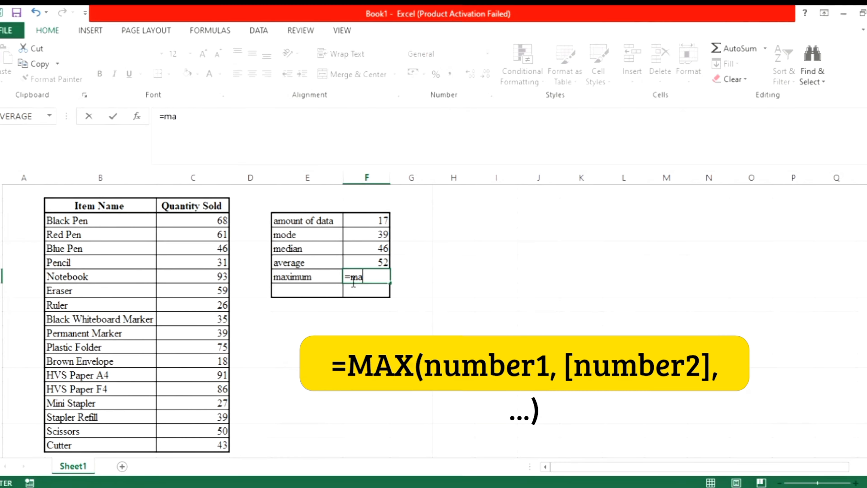
pyautogui.write('x(')
pyautogui.click(209, 220)
pyautogui.moveTo(235, 235); pyautogui.dragTo(237, 446)
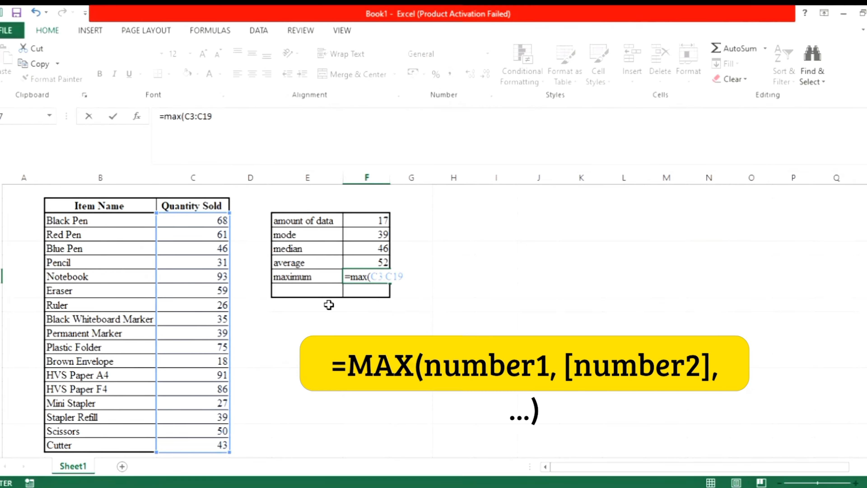
pyautogui.write(')')
pyautogui.press('Return')
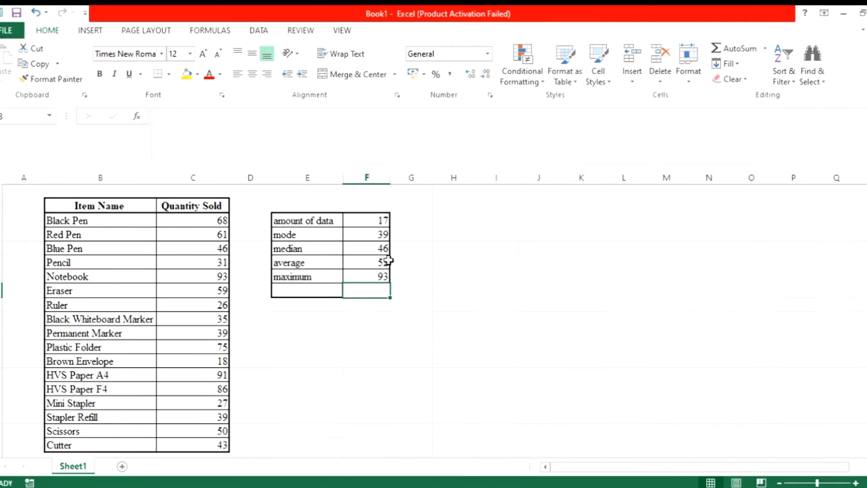
pyautogui.click(372, 276)
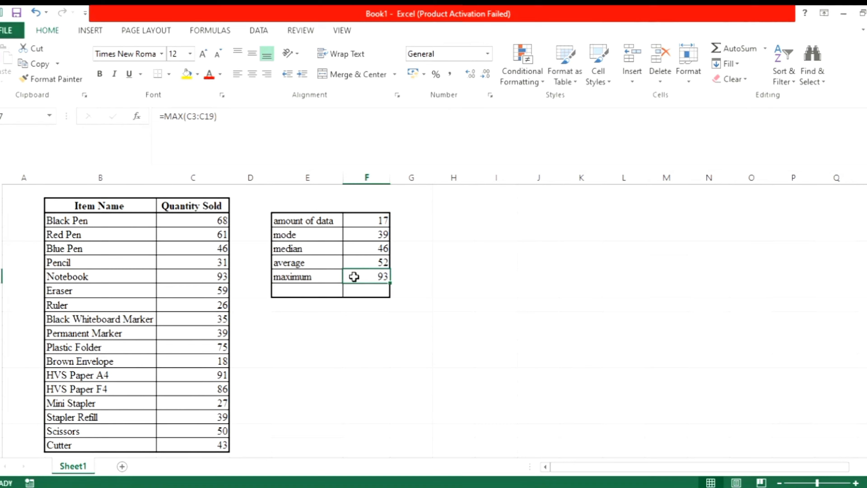
pyautogui.click(222, 221)
pyautogui.click(226, 278)
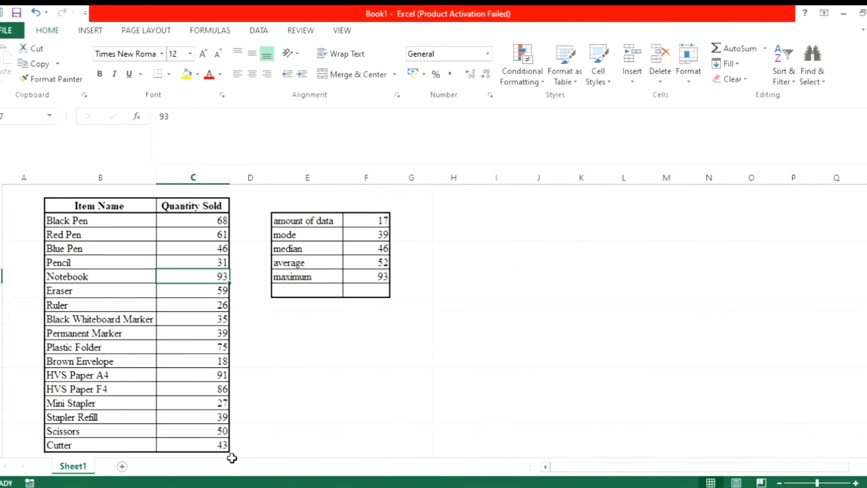
pyautogui.click(350, 278)
# Label cell E8 as minimum and enter =MIN(C3:C19) in F8.
pyautogui.click(298, 294)
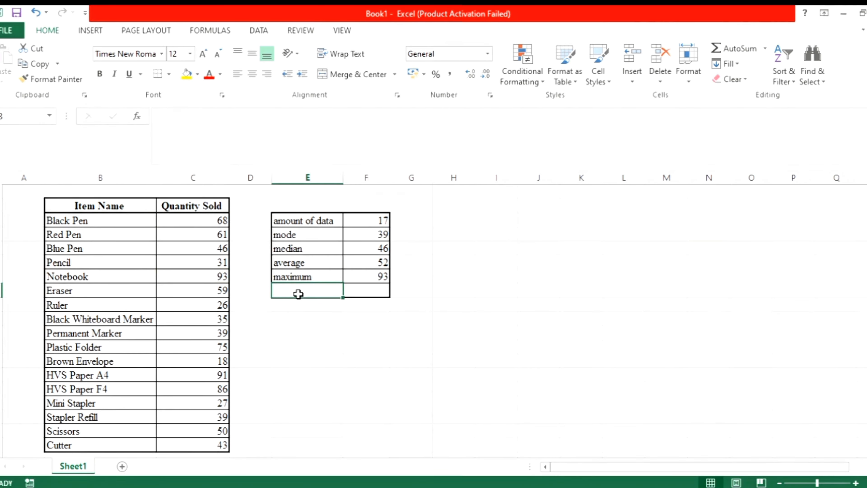
pyautogui.doubleClick(315, 291)
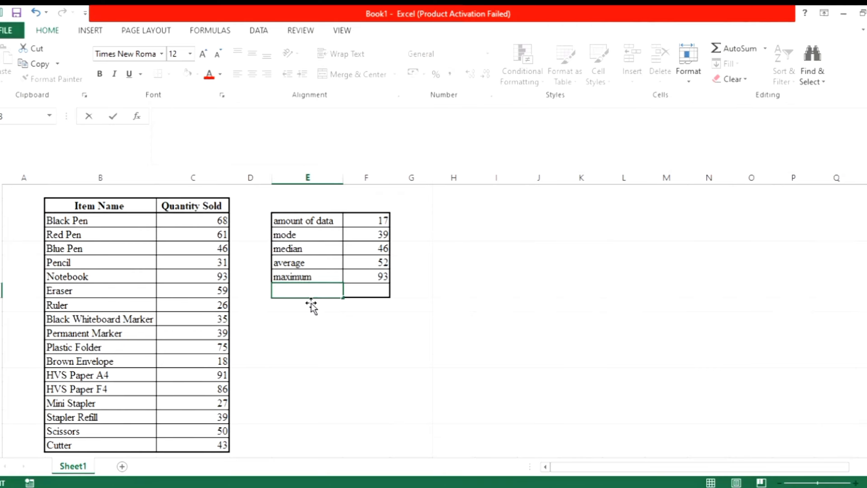
pyautogui.write('minimum')
pyautogui.click(354, 292)
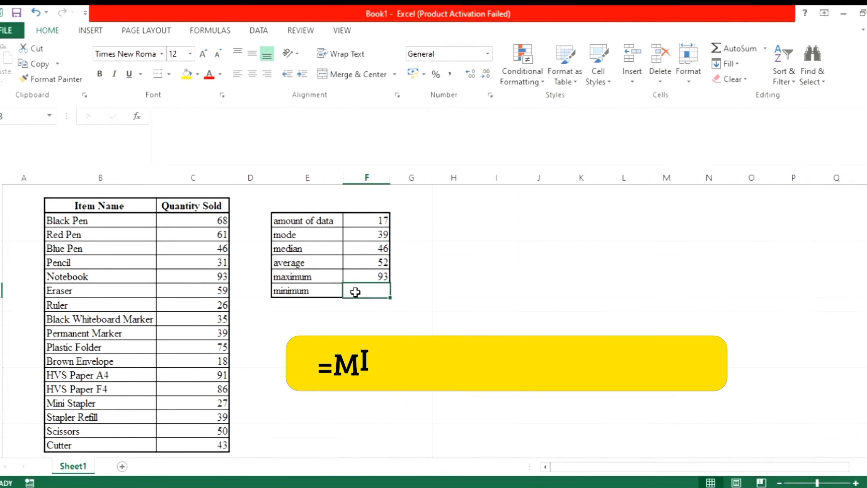
pyautogui.write('=min')
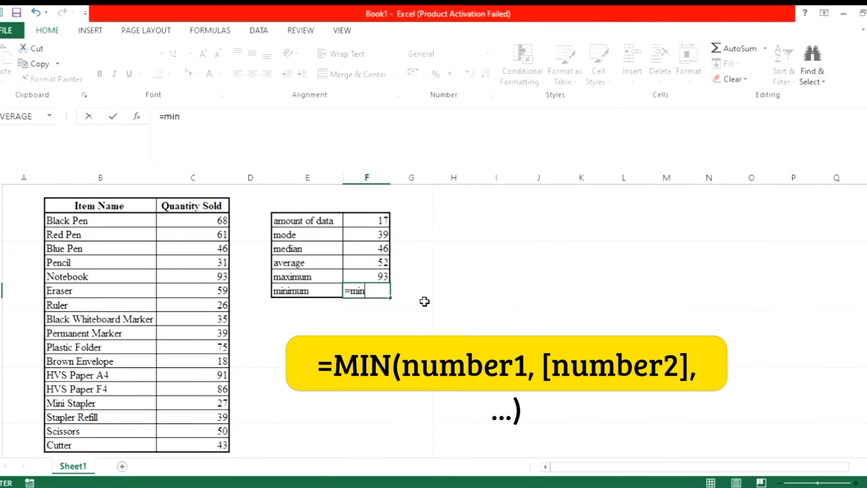
pyautogui.write('(')
pyautogui.click(219, 221)
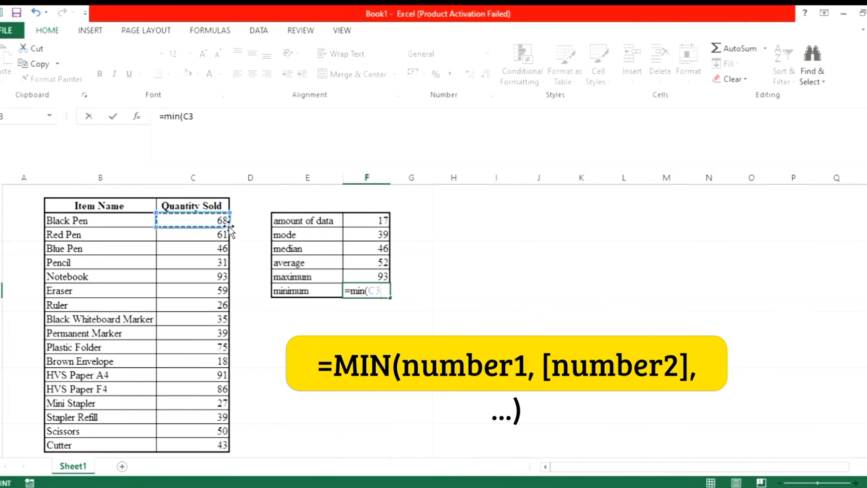
pyautogui.moveTo(226, 231); pyautogui.dragTo(234, 449)
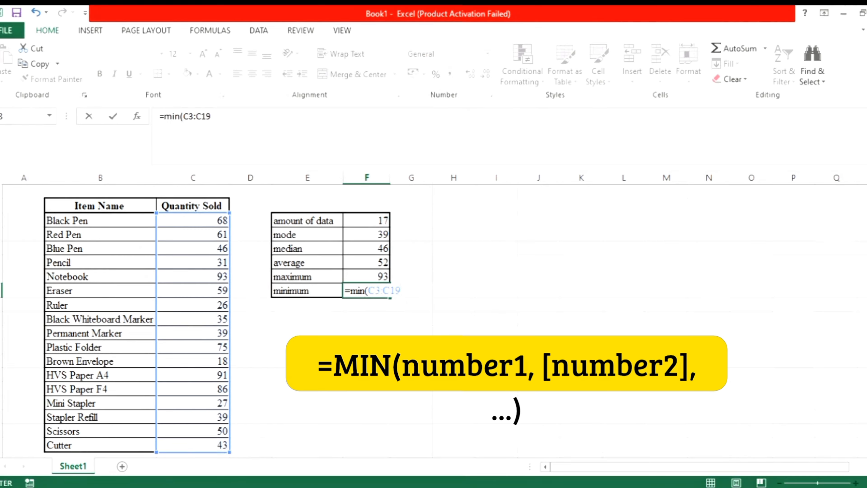
pyautogui.write(')')
pyautogui.press('Return')
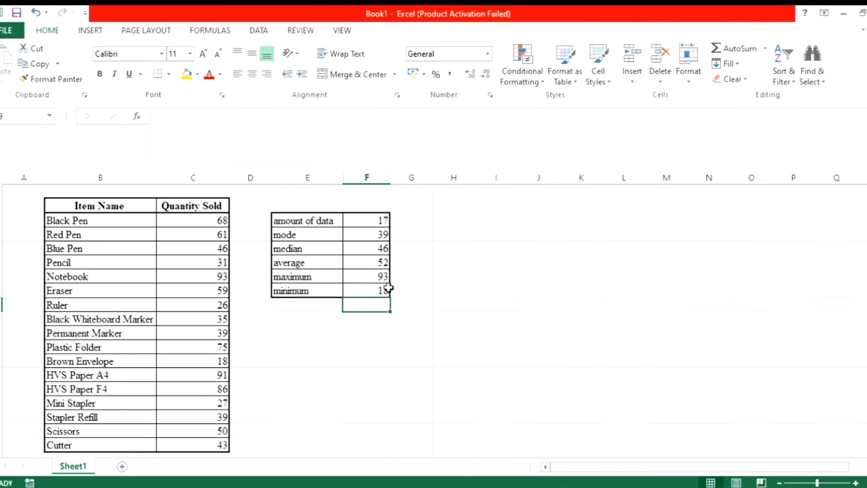
# Label cell E9 as variance and enter =VAR.P(C3:C19) in F9.
pyautogui.click(320, 305)
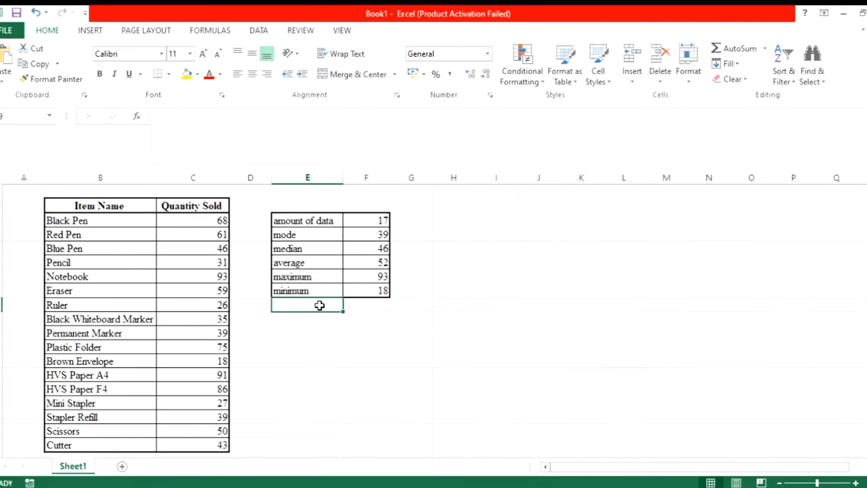
pyautogui.write('v')
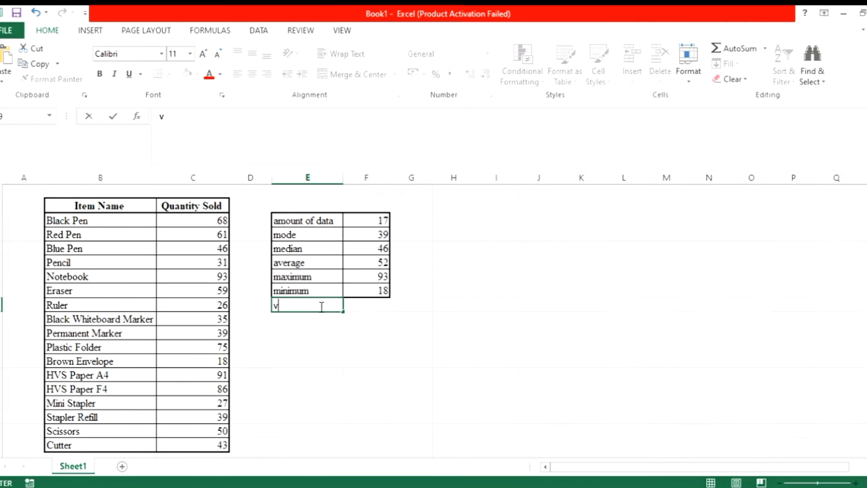
pyautogui.write('ariance')
pyautogui.click(356, 305)
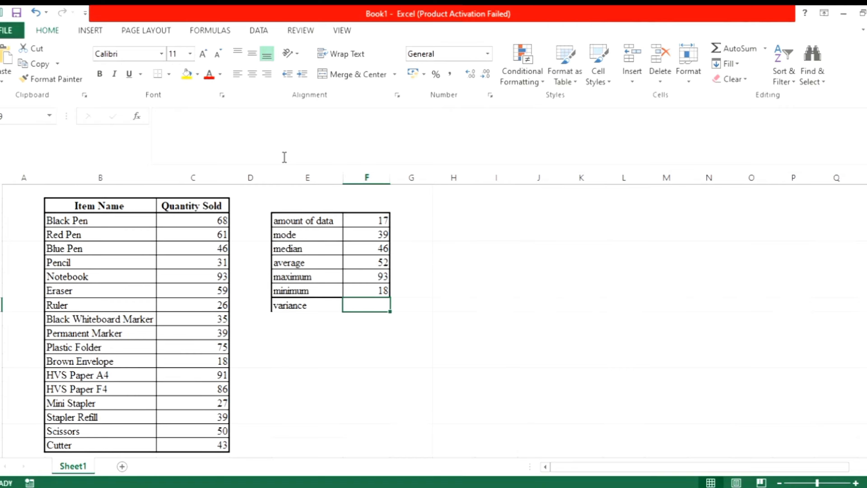
pyautogui.write('=')
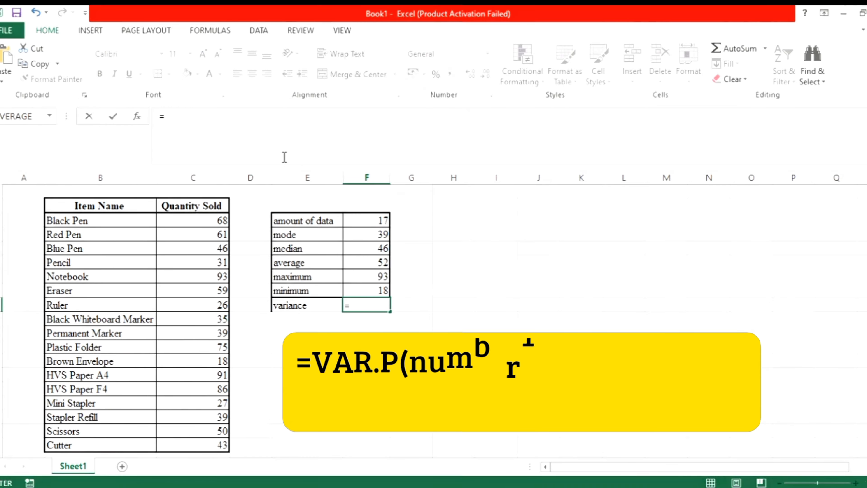
pyautogui.write('v')
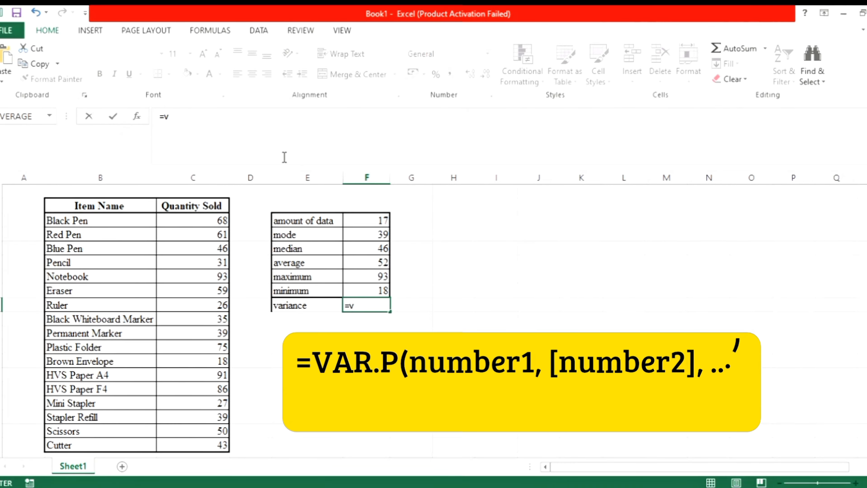
pyautogui.write('ar')
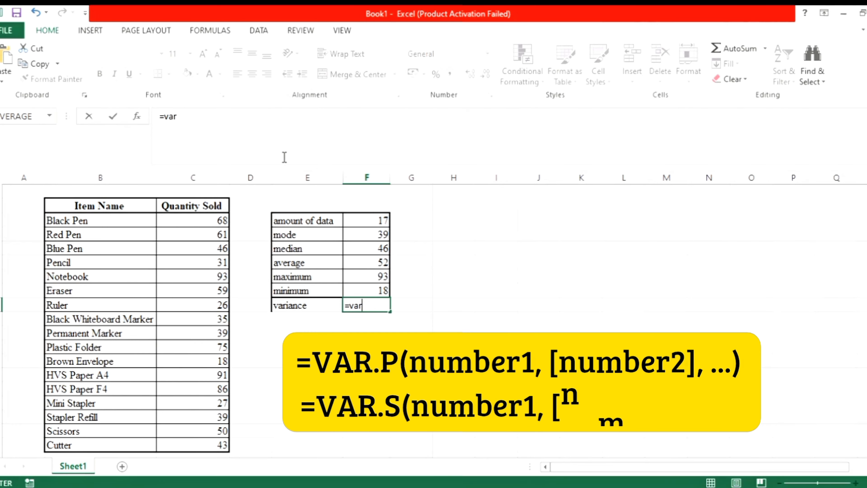
pyautogui.write('.')
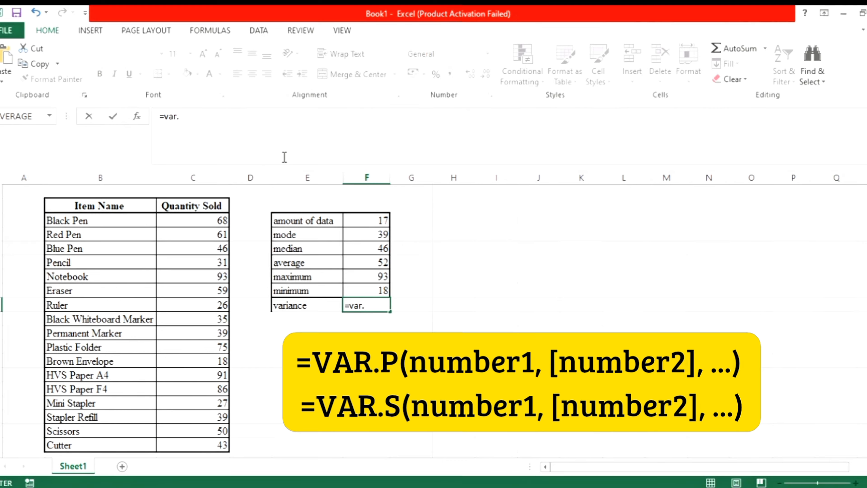
pyautogui.write('p')
pyautogui.write('(')
pyautogui.moveTo(219, 223); pyautogui.dragTo(243, 455)
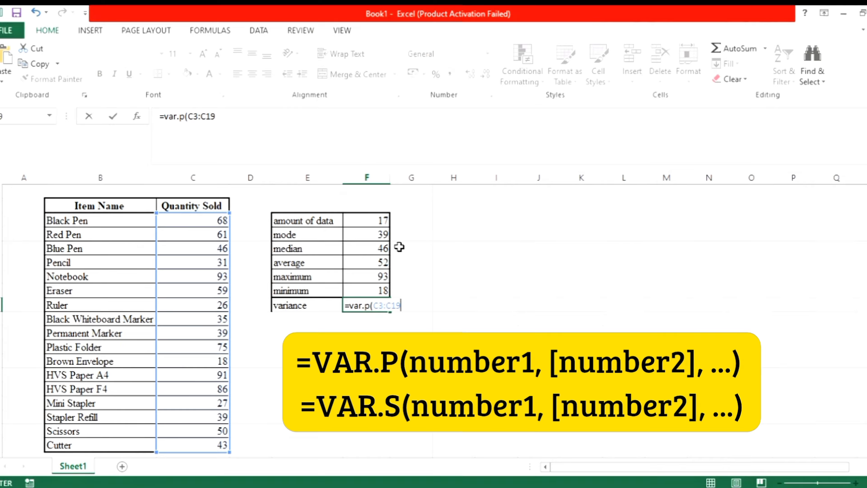
pyautogui.write(')')
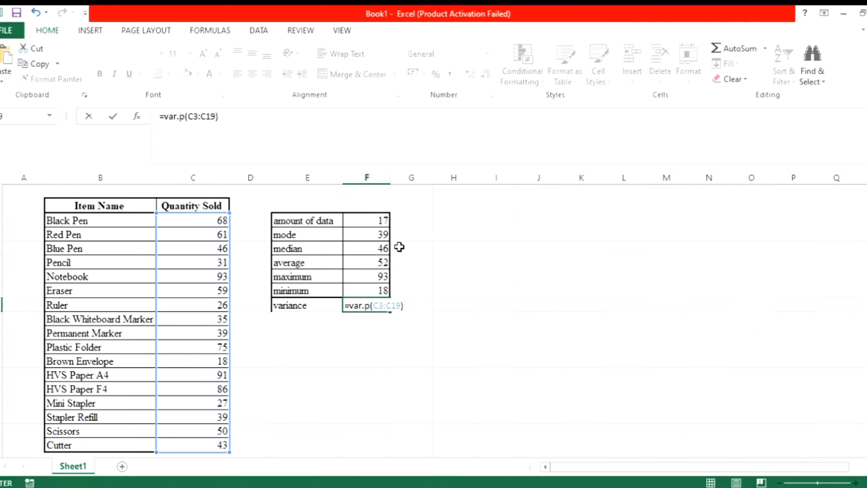
pyautogui.press('Return')
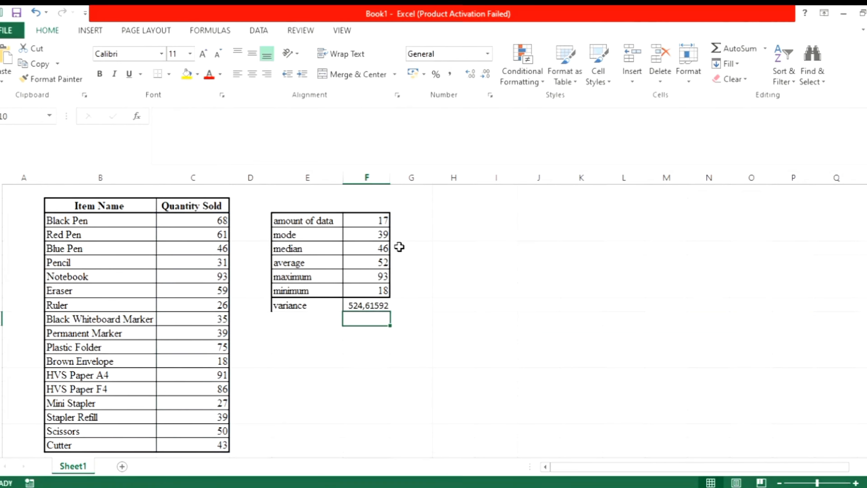
# Label cell E10 as standard deviation and autofit column E to fit the label.
pyautogui.click(379, 309)
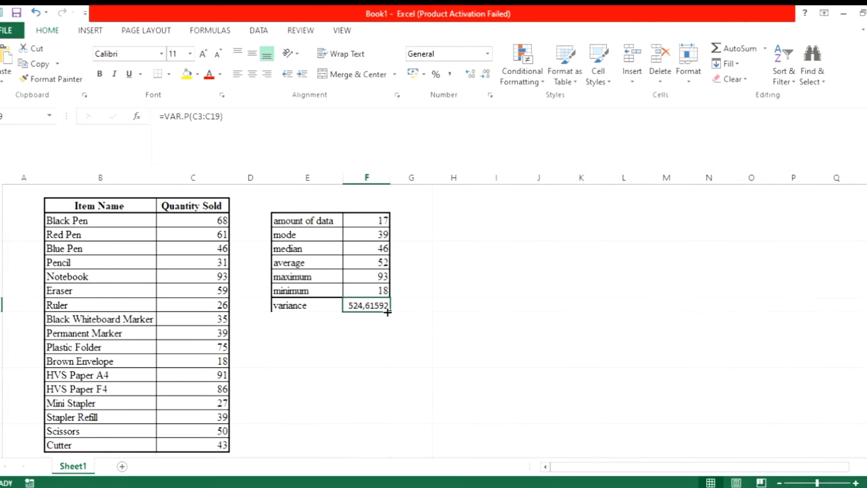
pyautogui.click(324, 319)
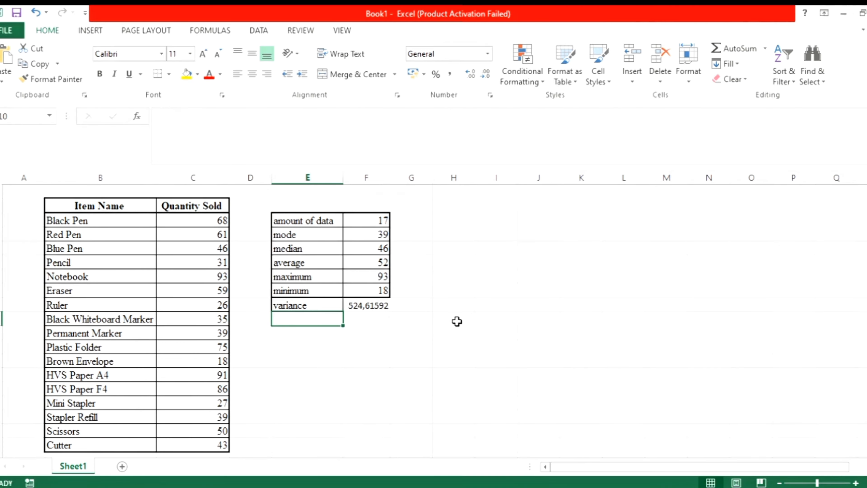
pyautogui.write('stand')
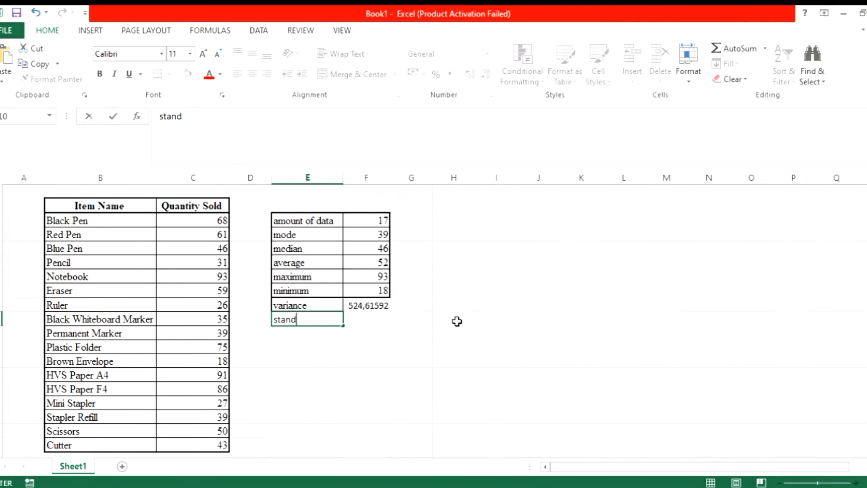
pyautogui.write('ard devia')
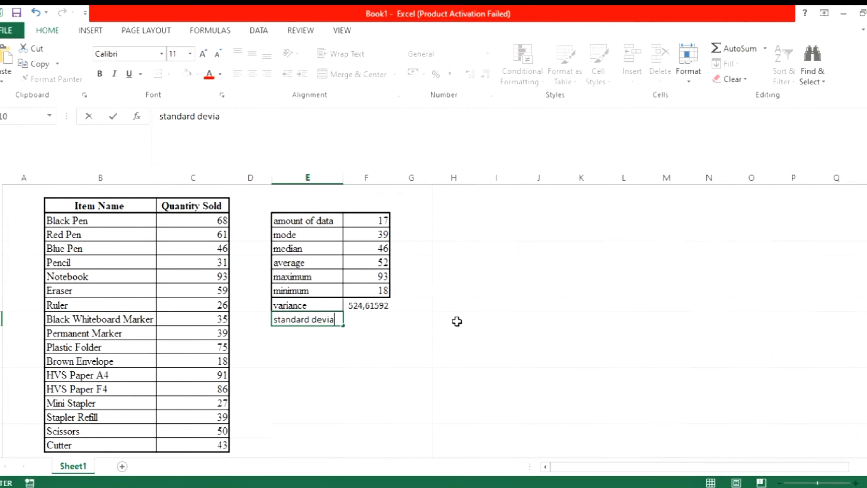
pyautogui.write('tion')
pyautogui.click(366, 324)
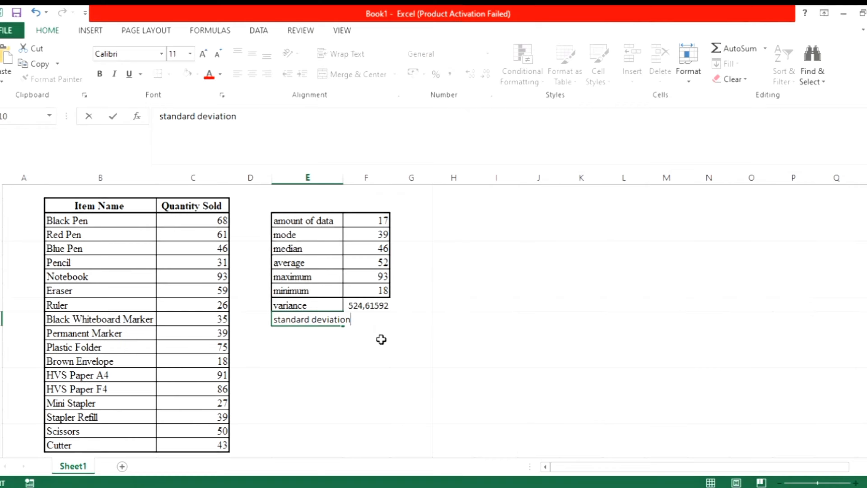
pyautogui.click(384, 351)
pyautogui.click(381, 323)
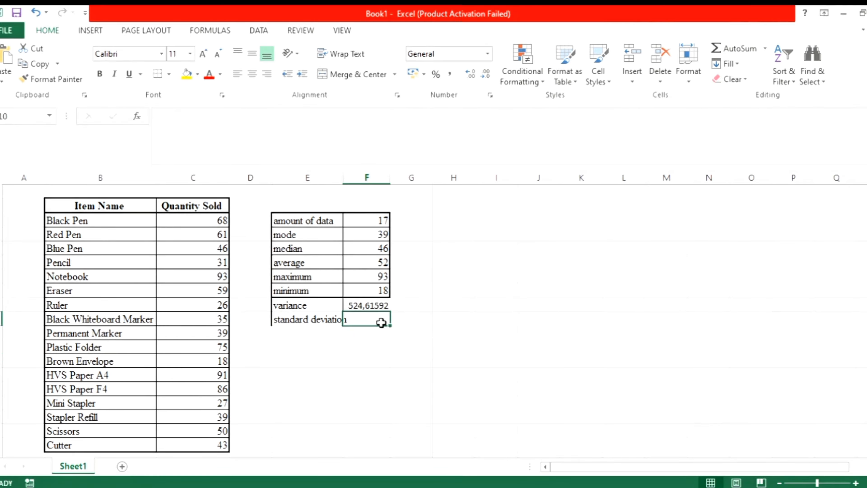
pyautogui.doubleClick(344, 182)
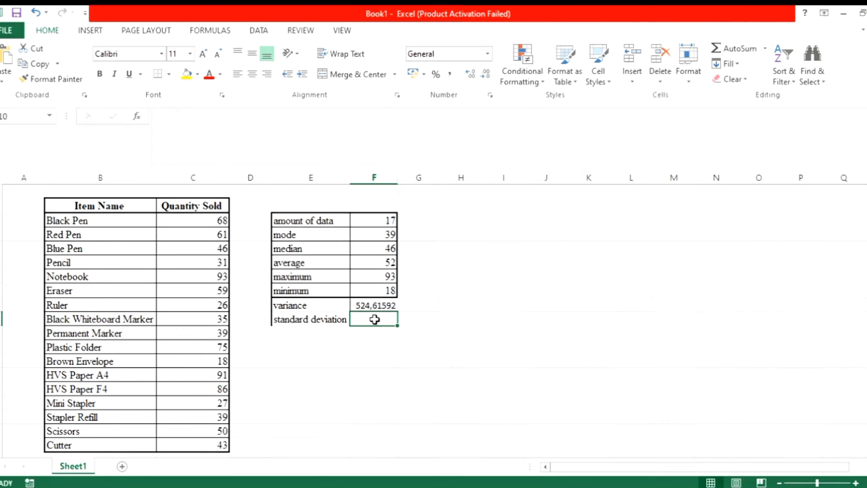
# Enter =STDEV.P(C3:C19) in cell F10 to compute the standard deviation of the Quantity Sold values.
pyautogui.write('=')
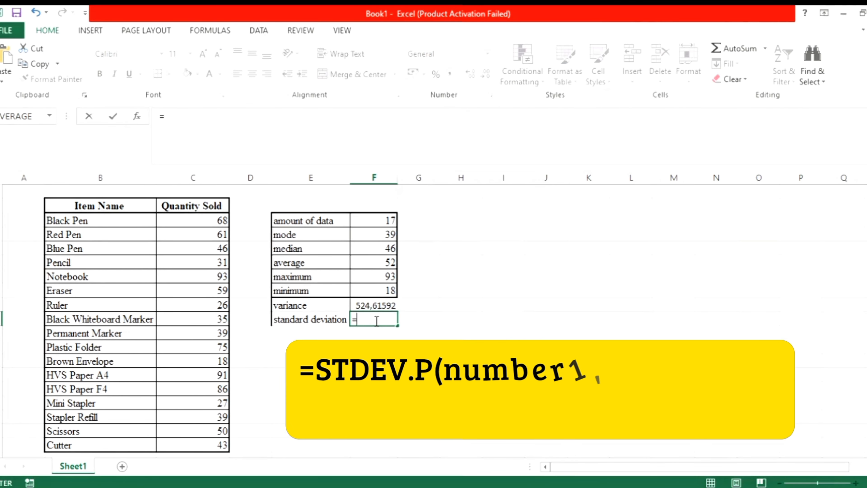
pyautogui.write('s')
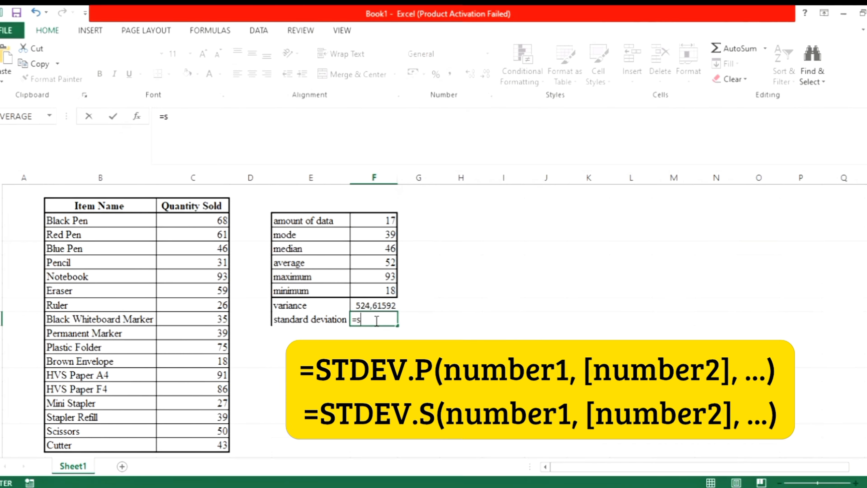
pyautogui.write('tdev.')
pyautogui.write('p')
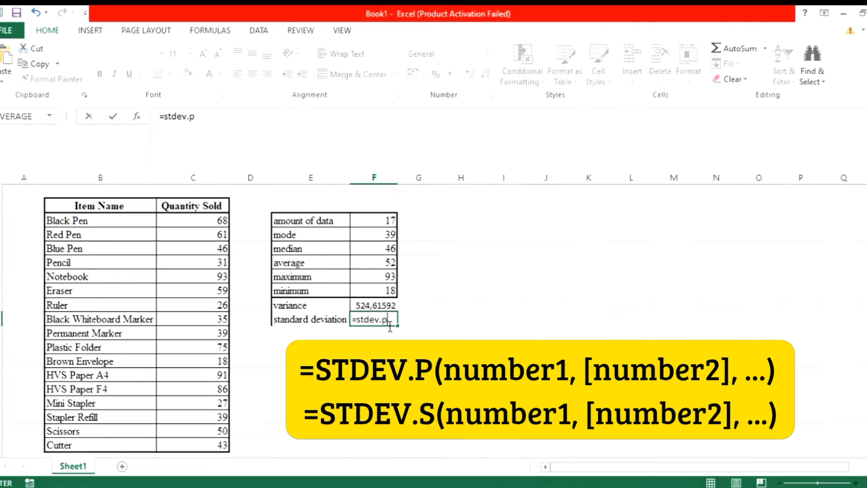
pyautogui.write('(')
pyautogui.moveTo(222, 220); pyautogui.dragTo(226, 319)
pyautogui.moveTo(234, 352); pyautogui.dragTo(233, 444)
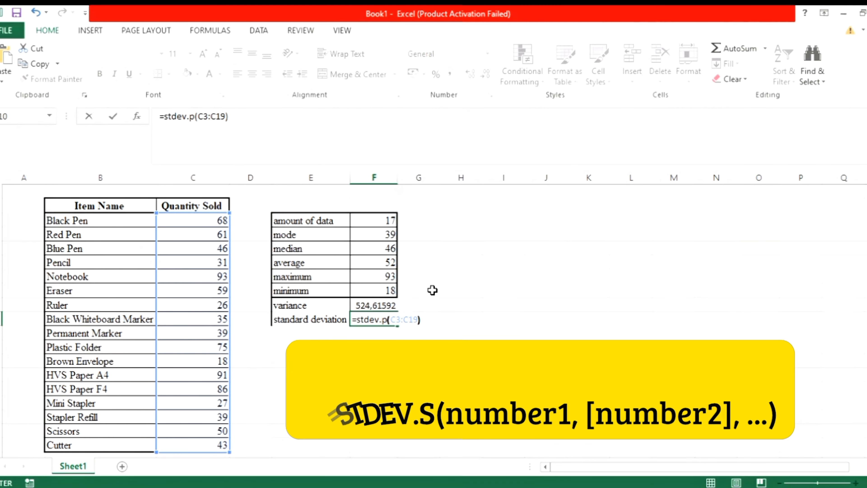
pyautogui.write(')')
pyautogui.press('Return')
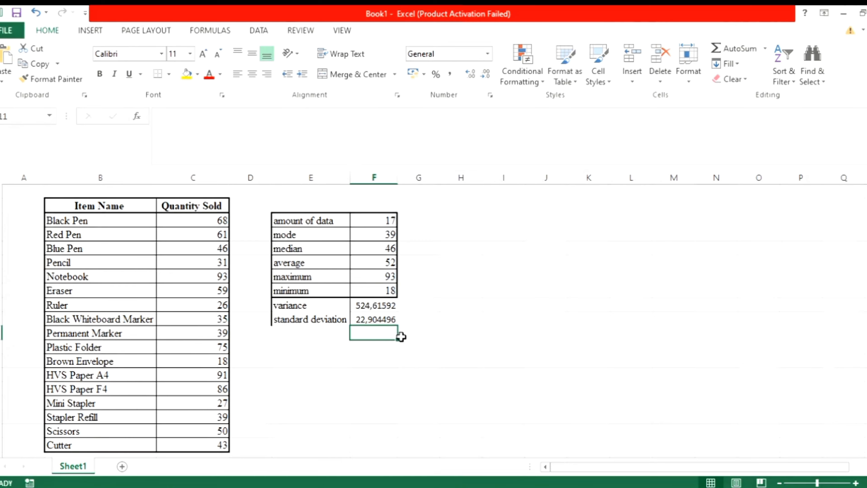
# Add borders to cells E9:F10 so the variance and standard deviation rows match the summary table.
pyautogui.click(398, 323)
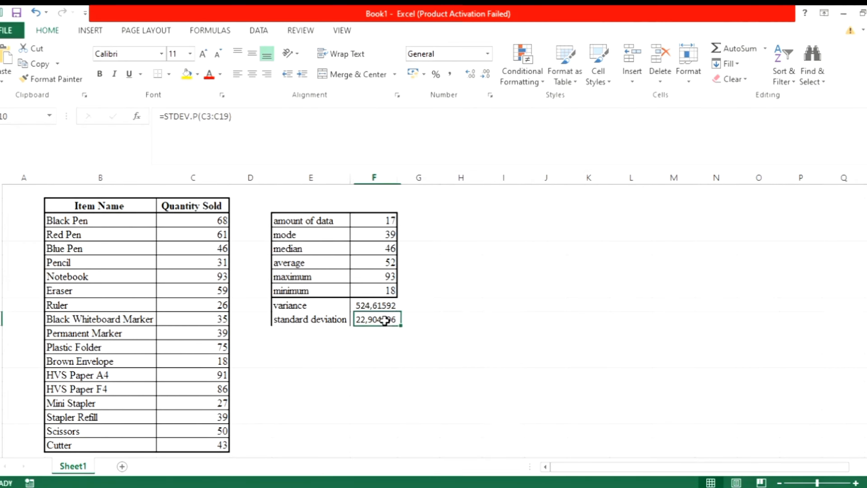
pyautogui.moveTo(290, 305); pyautogui.dragTo(376, 319)
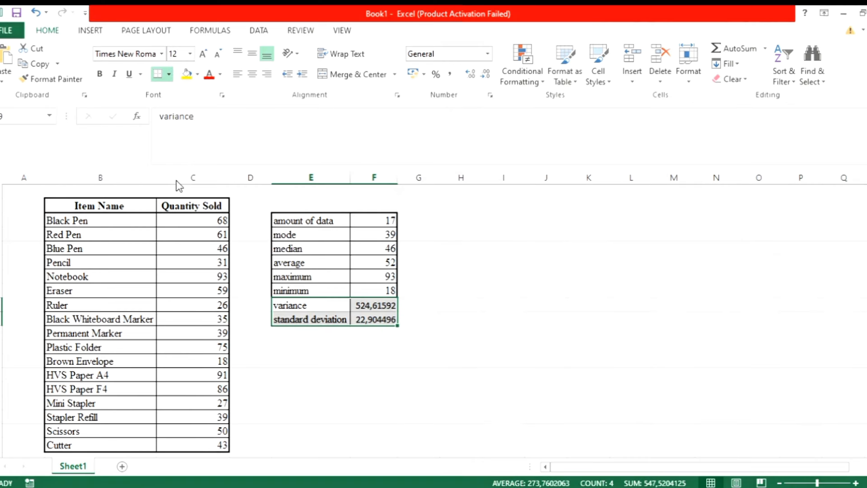
pyautogui.click(432, 320)
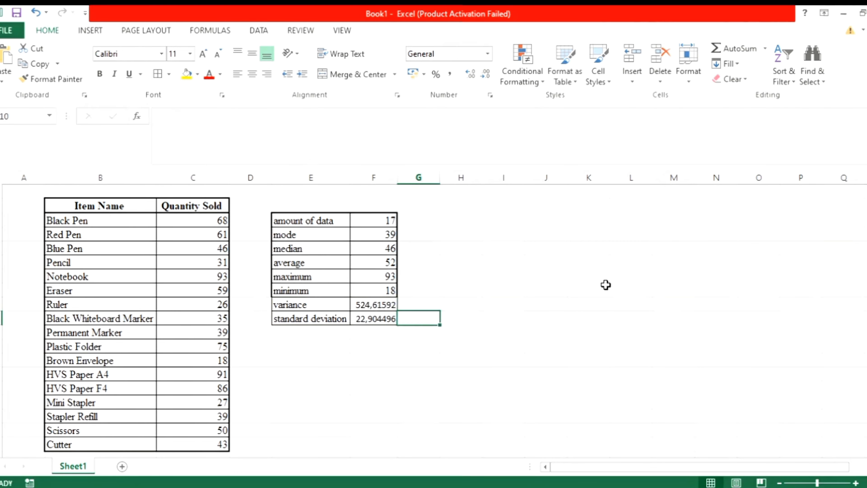